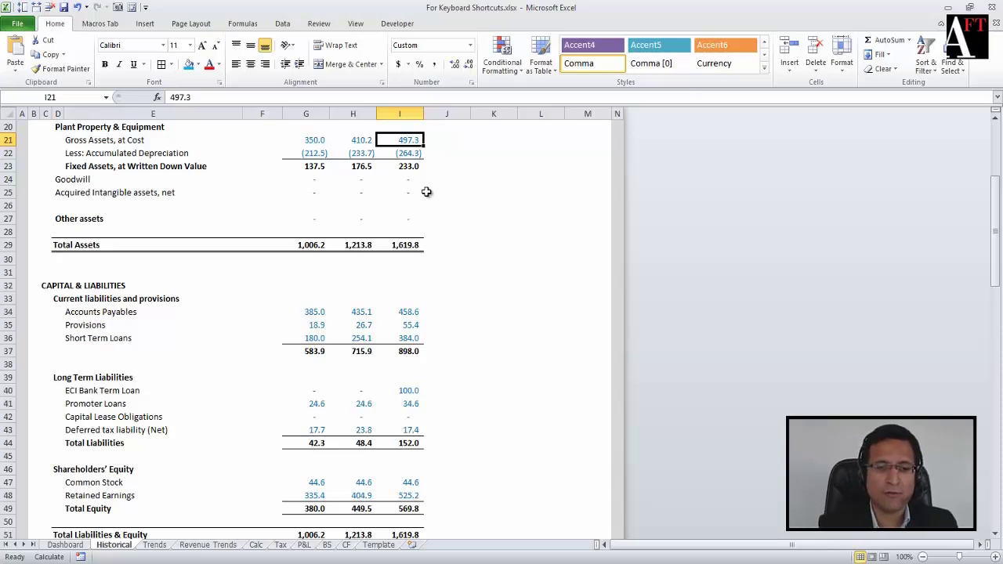
- Trace the precedents of the Existing Assets amount in cell F43 on the Calc sheet
{"action": "left_click", "coordinate": [256, 545]}
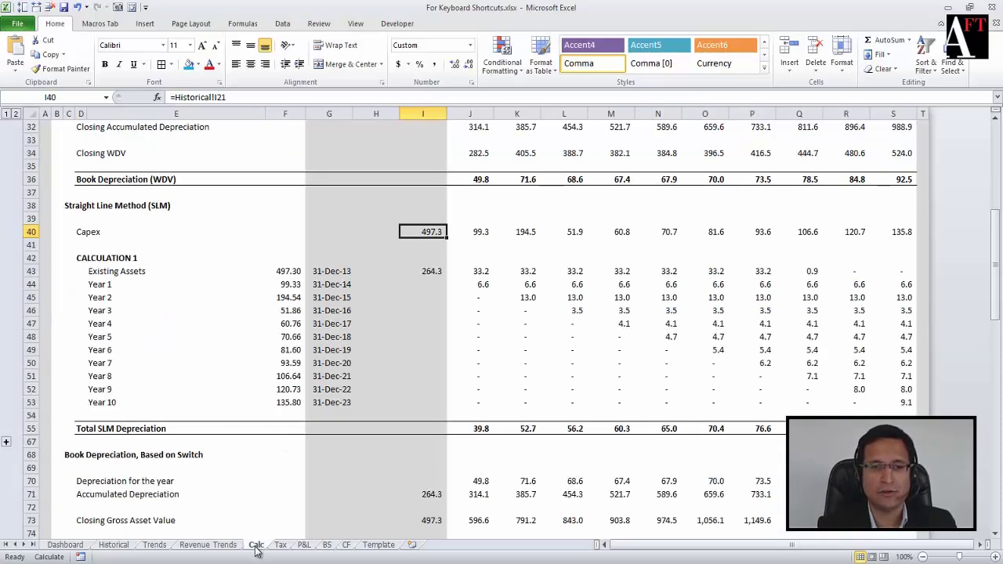
{"action": "left_click", "coordinate": [293, 272]}
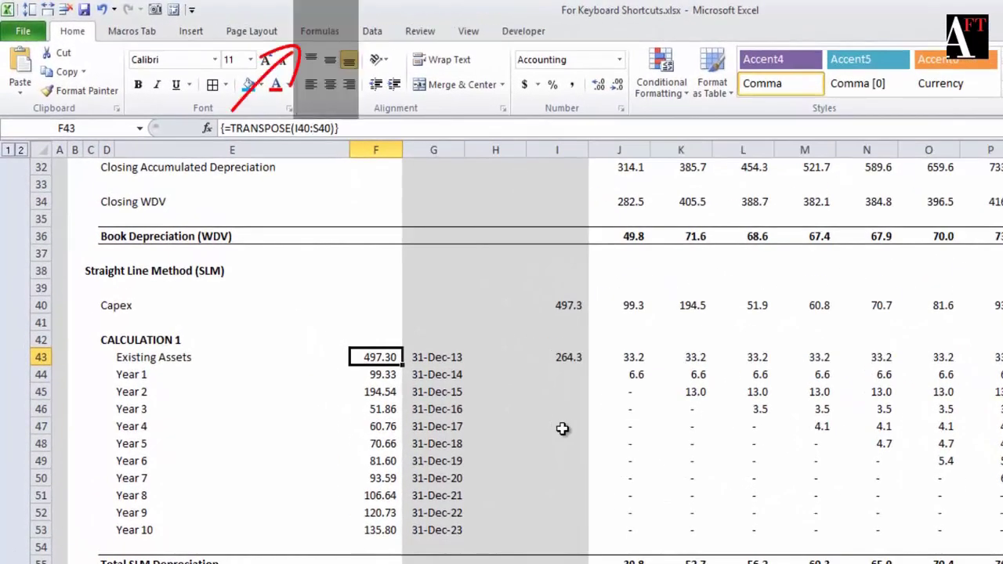
{"action": "left_click", "coordinate": [317, 34]}
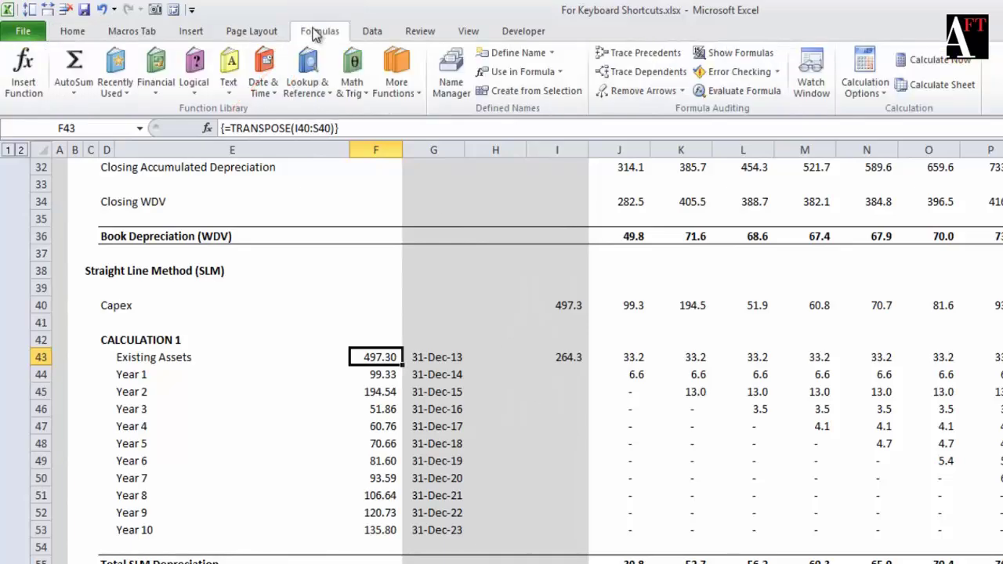
{"action": "left_click", "coordinate": [646, 54]}
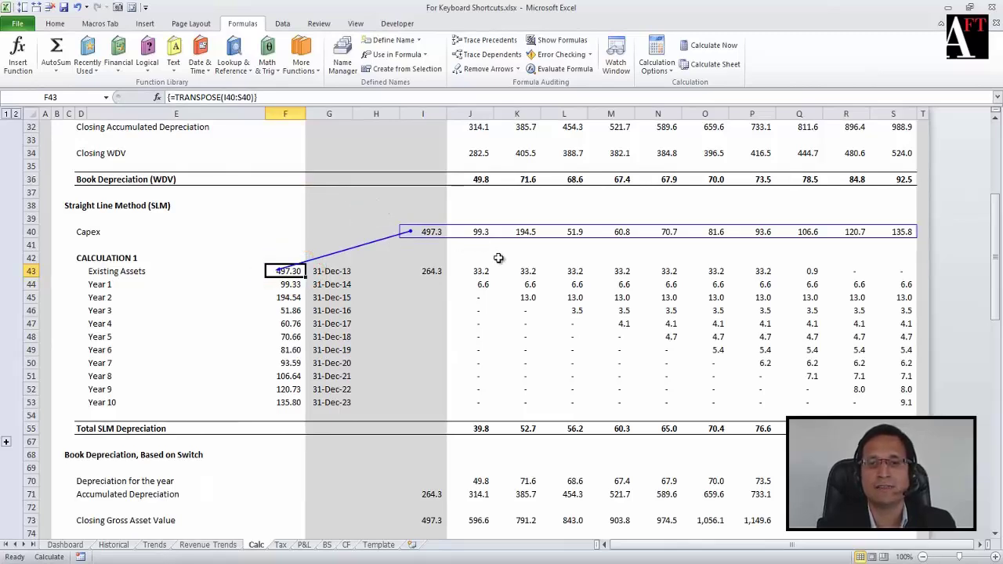
- Try the formula =J18/0 in Capex cell J40 and undo the change
{"action": "left_click", "coordinate": [453, 312]}
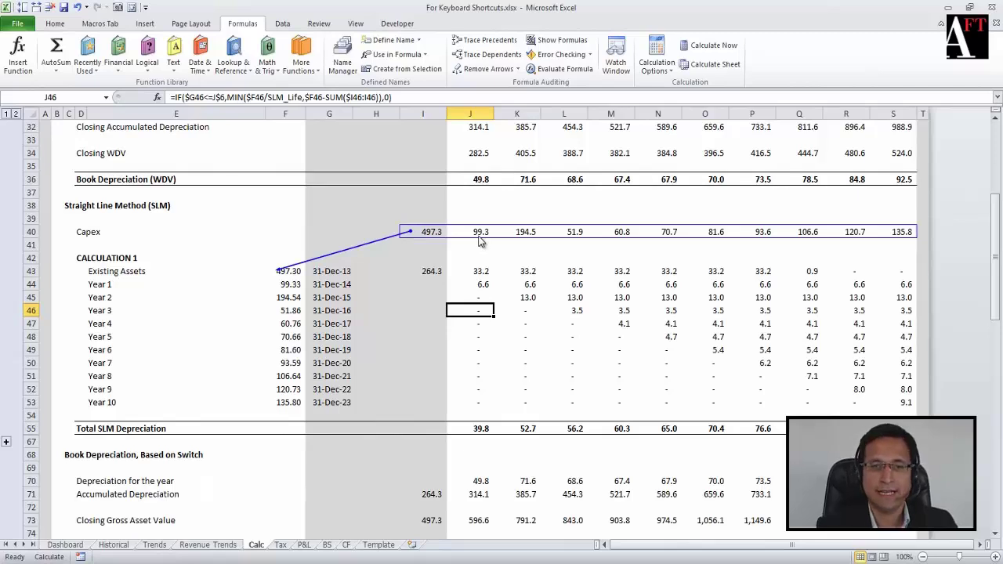
{"action": "left_click", "coordinate": [480, 236]}
{"action": "key", "text": "F2"}
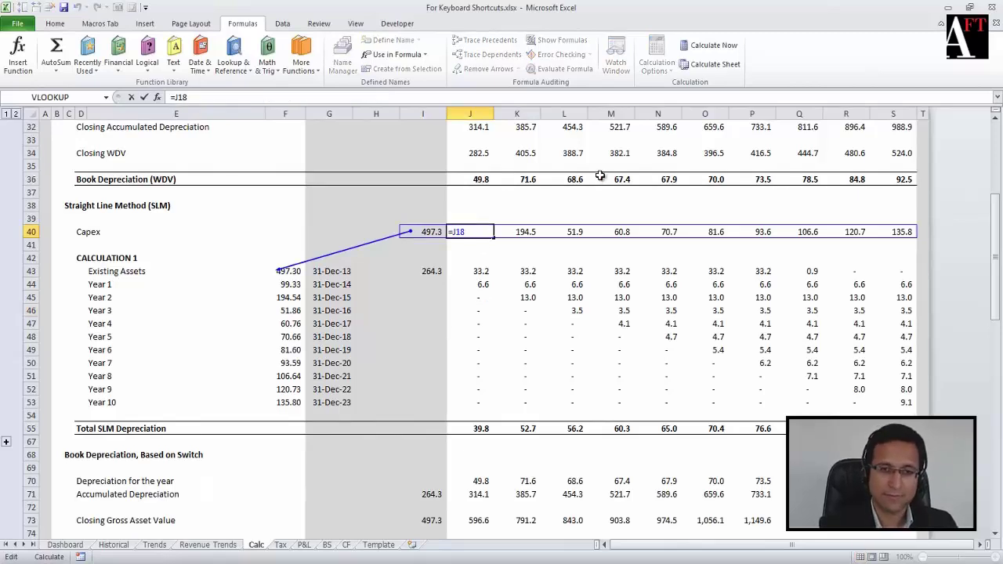
{"action": "type", "text": "/-"}
{"action": "key", "text": "BackSpace"}
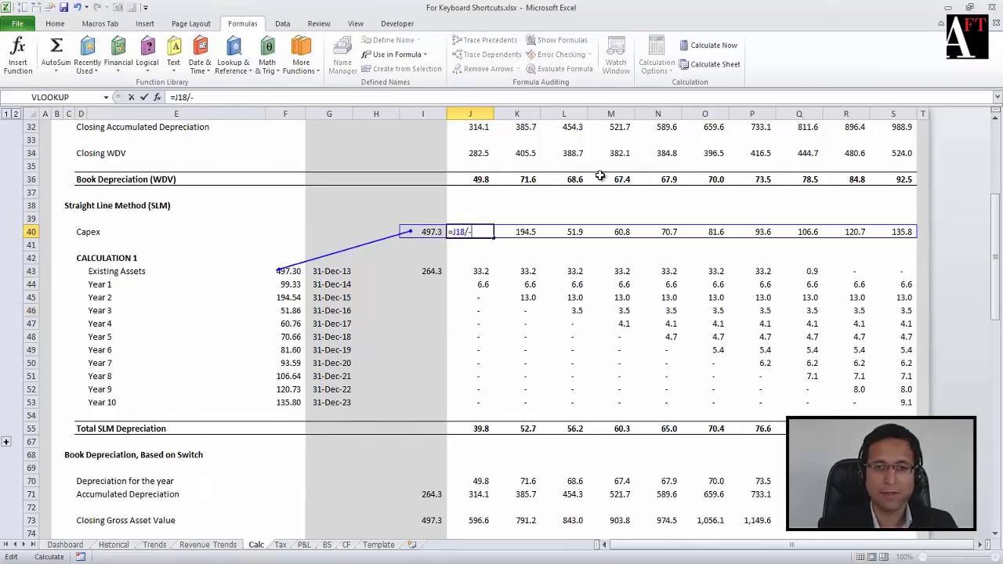
{"action": "type", "text": "0"}
{"action": "key", "text": "Return"}
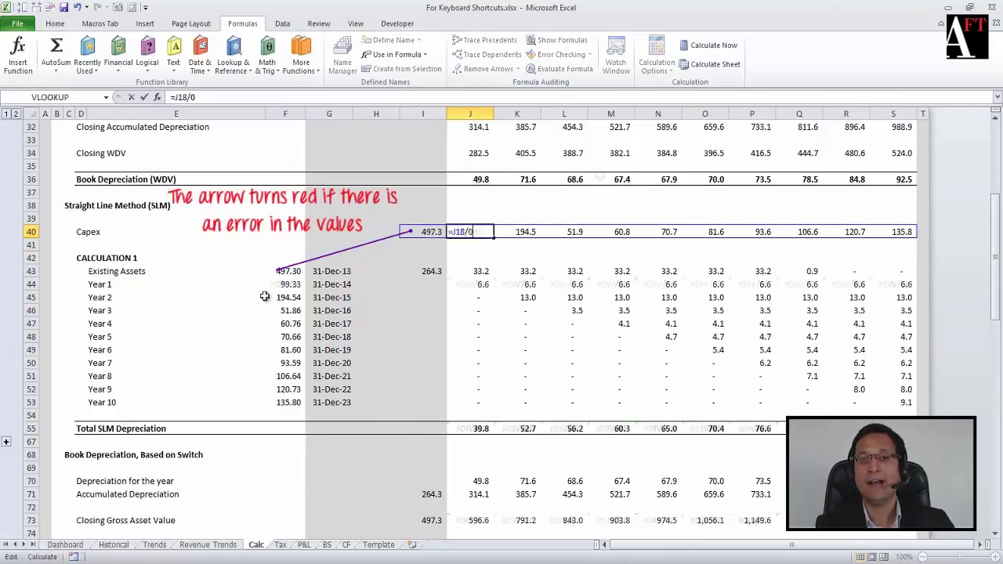
{"action": "key", "text": "ctrl+Return"}
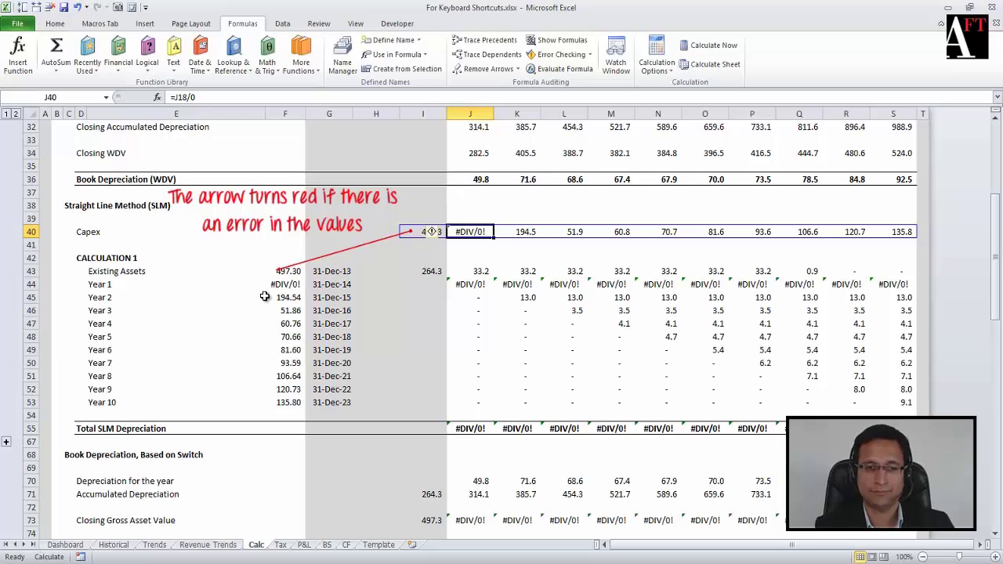
{"action": "key", "text": "ctrl+z"}
- Trace the precedents of the Year 3 amount in cell F46
{"action": "left_click", "coordinate": [284, 298]}
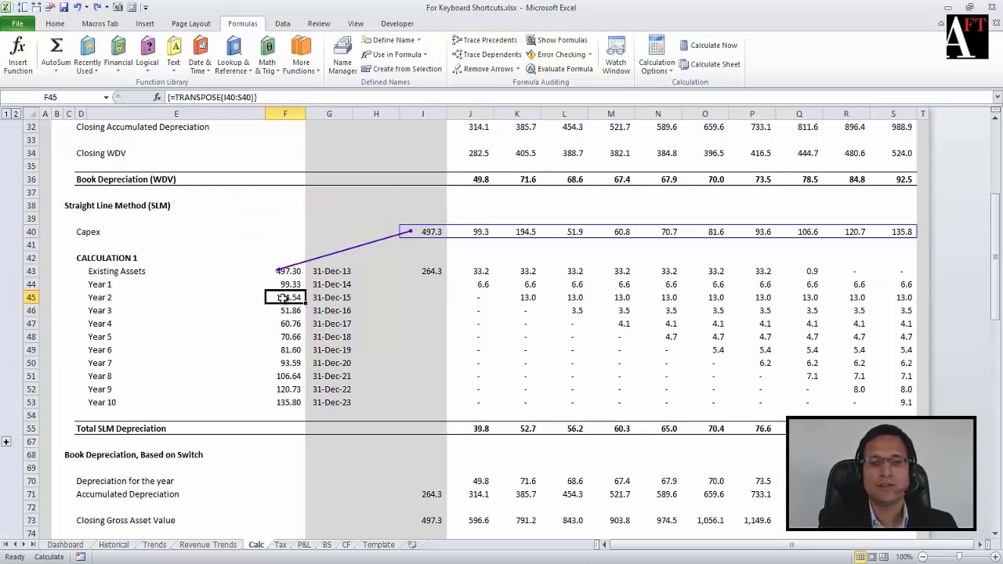
{"action": "key", "text": "Up"}
{"action": "key", "text": "Up"}
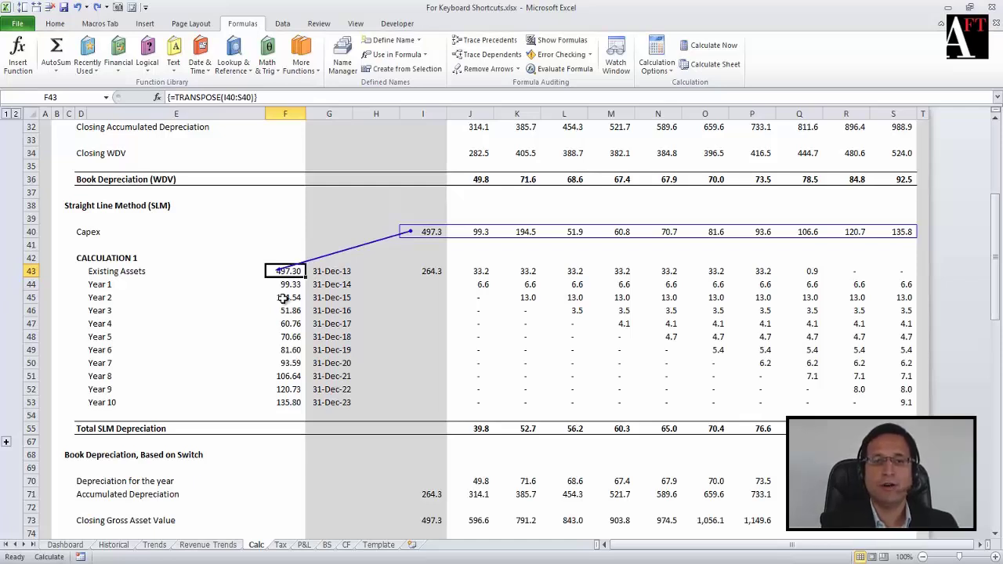
{"action": "key", "text": "alt"}
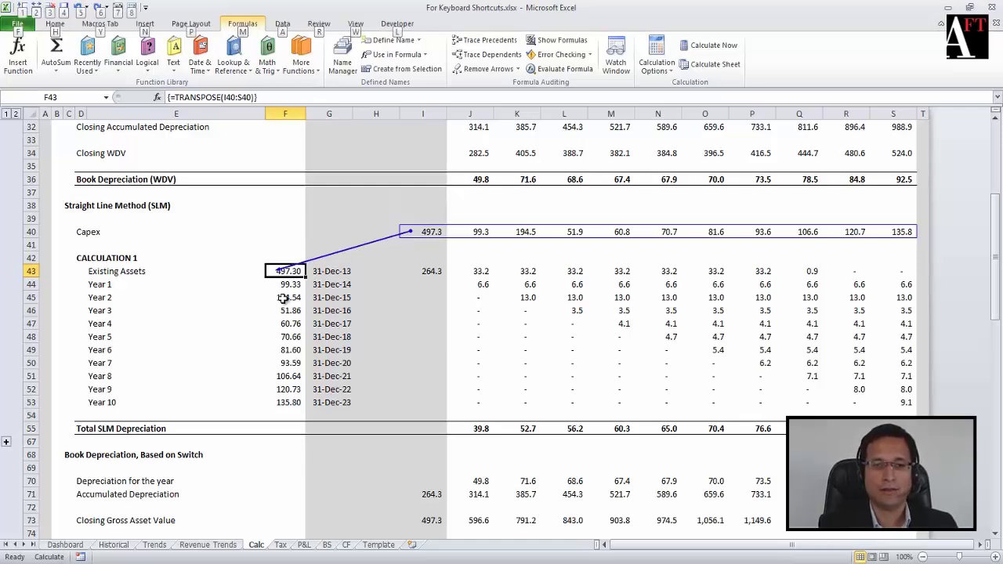
{"action": "key", "text": "alt"}
{"action": "key", "text": "Down"}
{"action": "key", "text": "Down"}
{"action": "key", "text": "Down"}
{"action": "key", "text": "alt"}
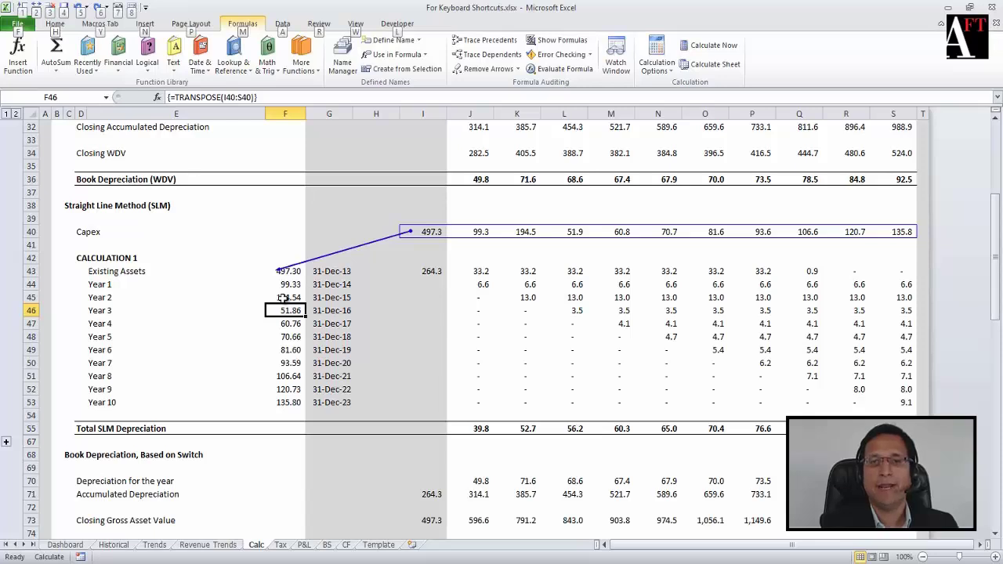
{"action": "key", "text": "m"}
{"action": "key", "text": "p"}
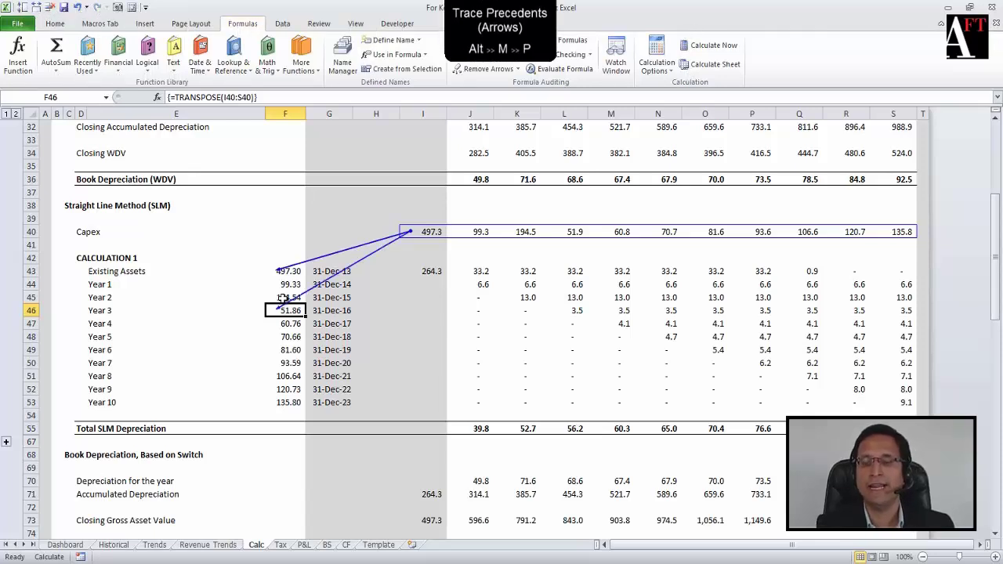
- Follow the precedent arrow from F46 to the Capex row and trace the precedents of the Dec-14 value in J40
{"action": "double_click", "coordinate": [282, 300]}
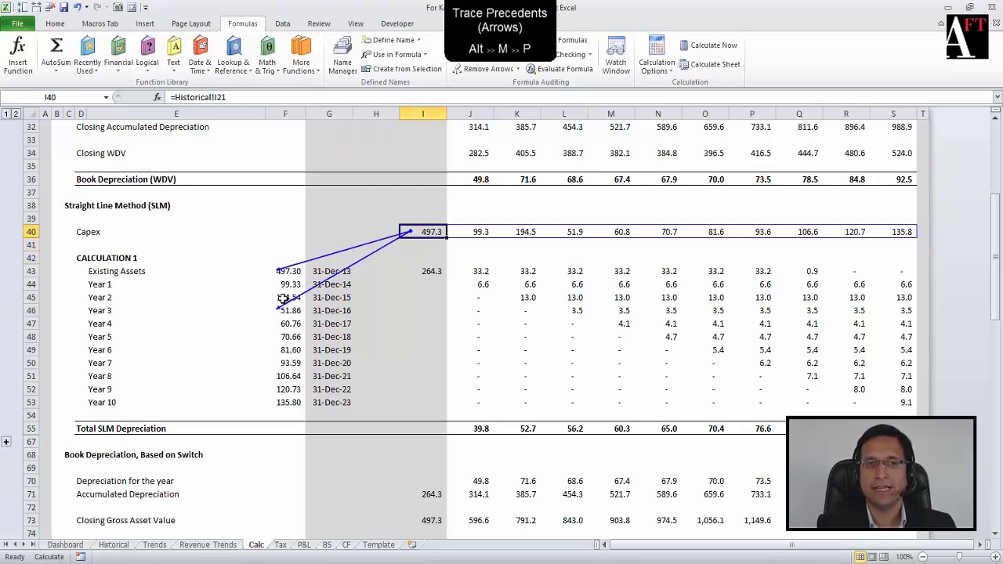
{"action": "key", "text": "Right"}
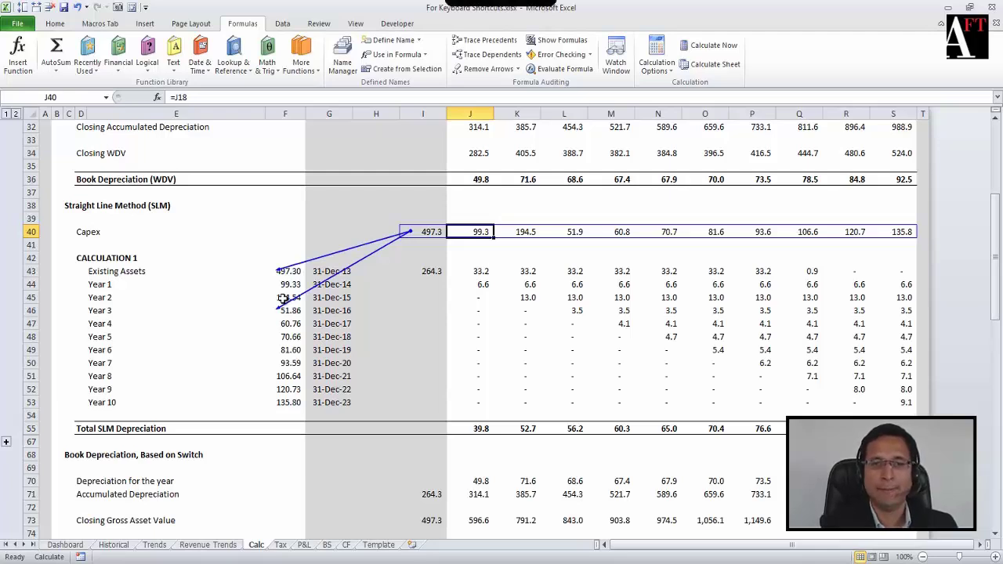
{"action": "key", "text": "alt"}
{"action": "key", "text": "m"}
{"action": "key", "text": "p"}
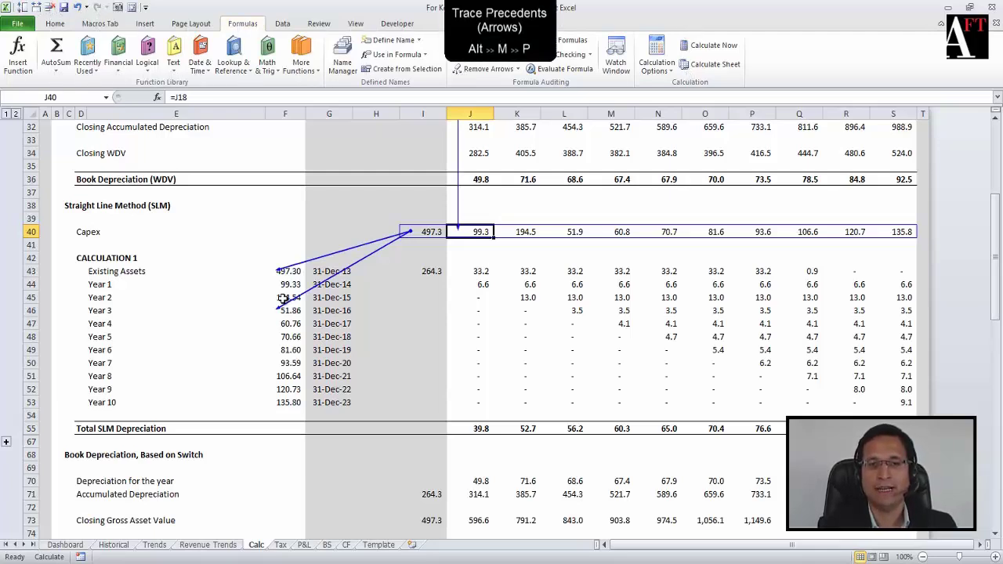
- Follow the arrow up to the Dec-14 Total Capex in J18 and trace its precedents
{"action": "key", "text": "Up"}
{"action": "key", "text": "Up"}
{"action": "key", "text": "Up"}
{"action": "key", "text": "Up"}
{"action": "key", "text": "Up"}
{"action": "key", "text": "Up"}
{"action": "key", "text": "Up"}
{"action": "key", "text": "Up"}
{"action": "key", "text": "Up"}
{"action": "key", "text": "Up"}
{"action": "key", "text": "Up"}
{"action": "key", "text": "Up"}
{"action": "key", "text": "Up"}
{"action": "key", "text": "Up"}
{"action": "key", "text": "Up"}
{"action": "key", "text": "Up"}
{"action": "key", "text": "Up"}
{"action": "key", "text": "Up"}
{"action": "key", "text": "Up"}
{"action": "key", "text": "Up"}
{"action": "key", "text": "Up"}
{"action": "key", "text": "Up"}
{"action": "key", "text": "Up"}
{"action": "key", "text": "Up"}
{"action": "key", "text": "Up"}
{"action": "key", "text": "Up"}
{"action": "key", "text": "Up"}
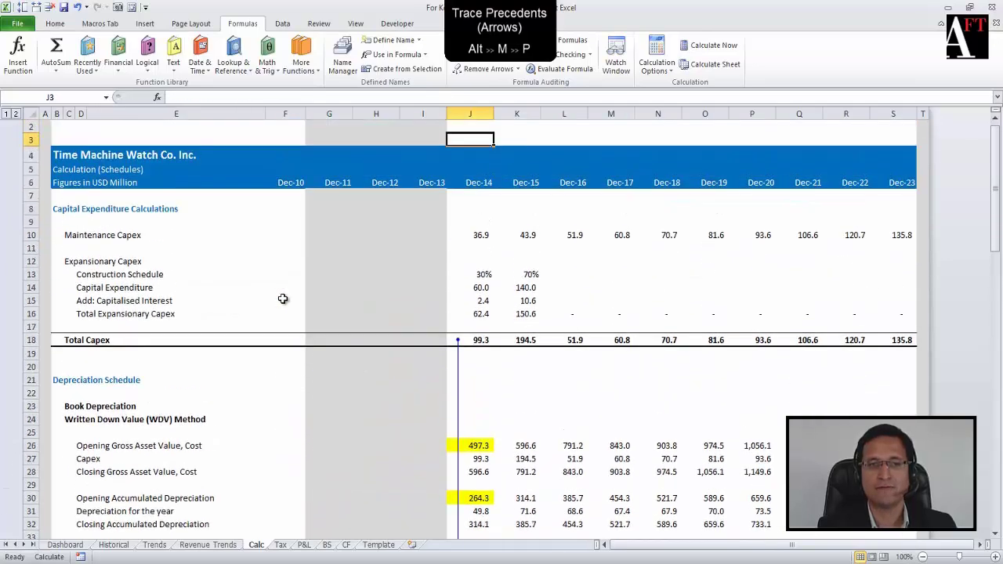
{"action": "key", "text": "Down"}
{"action": "key", "text": "Down"}
{"action": "key", "text": "Down"}
{"action": "key", "text": "Down"}
{"action": "key", "text": "Down"}
{"action": "key", "text": "Down"}
{"action": "key", "text": "Down"}
{"action": "key", "text": "Down"}
{"action": "key", "text": "Down"}
{"action": "key", "text": "Down"}
{"action": "key", "text": "Down"}
{"action": "key", "text": "Down"}
{"action": "key", "text": "Down"}
{"action": "key", "text": "Down"}
{"action": "key", "text": "Down"}
{"action": "key", "text": "Down"}
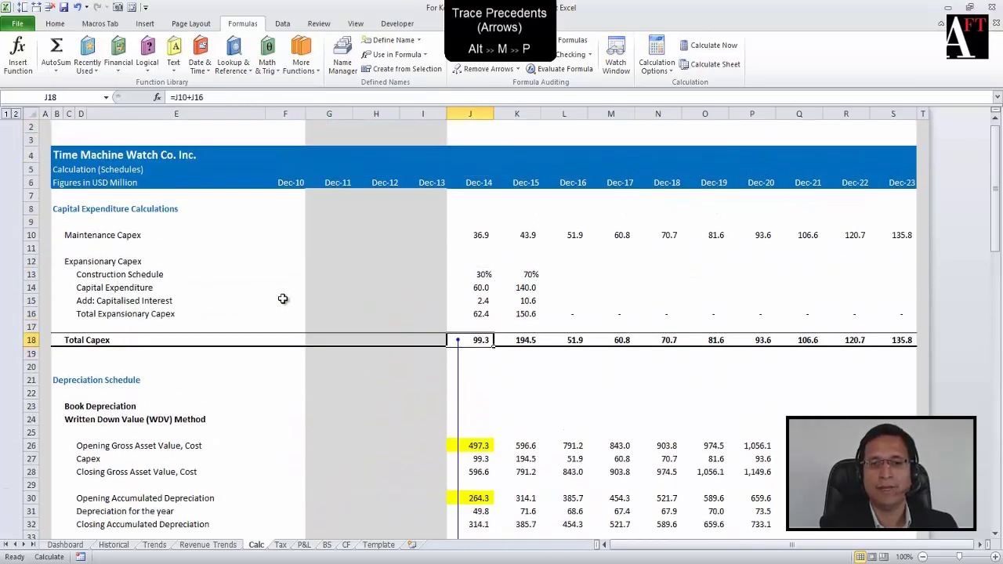
{"action": "key", "text": "alt"}
{"action": "key", "text": "m"}
{"action": "key", "text": "p"}
- Trace the precedents of the Dec-14 Maintenance Capex in cell J10
{"action": "key", "text": "Up"}
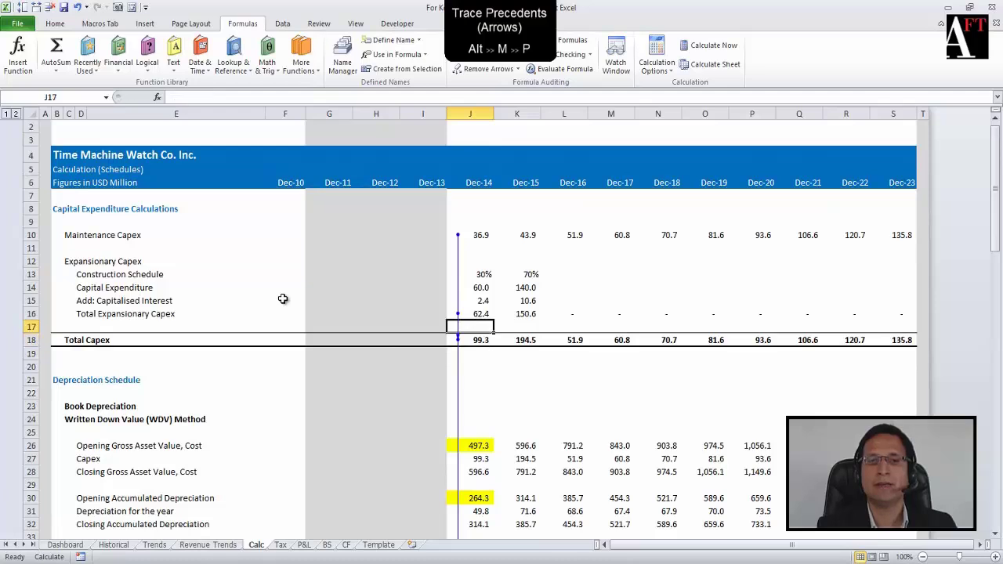
{"action": "key", "text": "Up"}
{"action": "key", "text": "Up"}
{"action": "key", "text": "Up"}
{"action": "key", "text": "Up"}
{"action": "key", "text": "Up"}
{"action": "key", "text": "Up"}
{"action": "key", "text": "Up"}
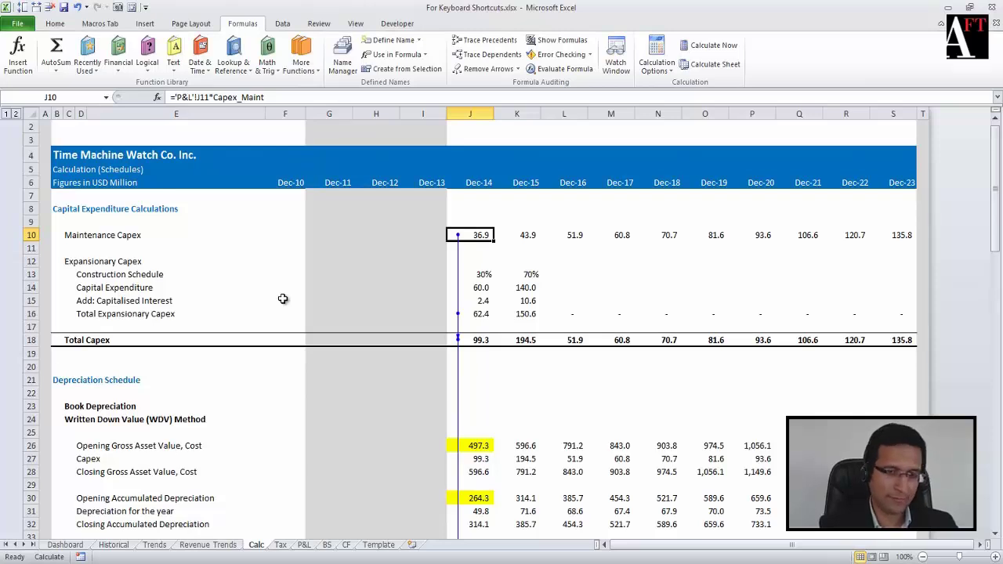
{"action": "key", "text": "alt"}
{"action": "key", "text": "m"}
{"action": "key", "text": "p"}
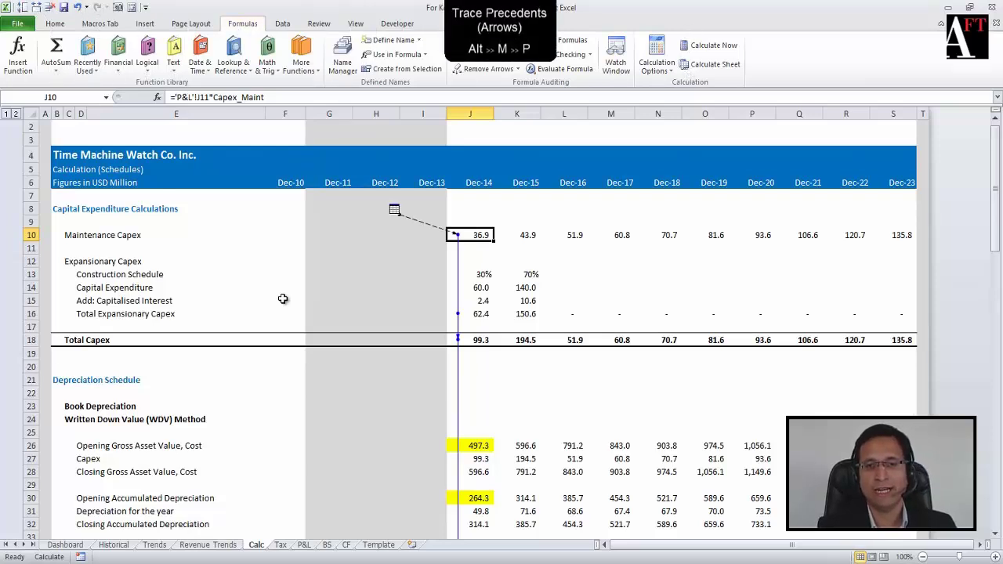
- Follow J10's off-sheet precedent arrow to its source cell J11 on the P&L sheet
{"action": "double_click", "coordinate": [416, 222]}
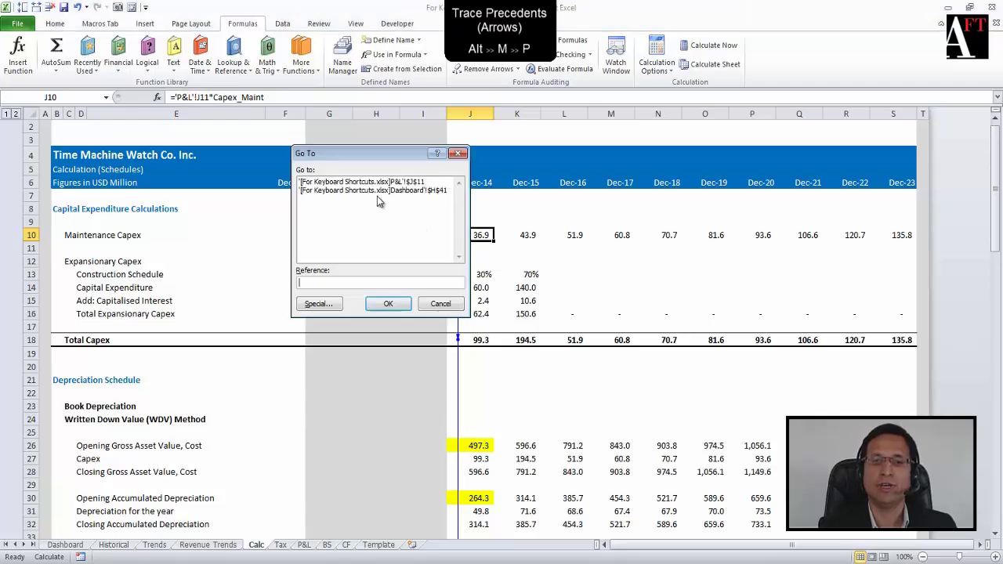
{"action": "left_click", "coordinate": [365, 183]}
{"action": "key", "text": "Return"}
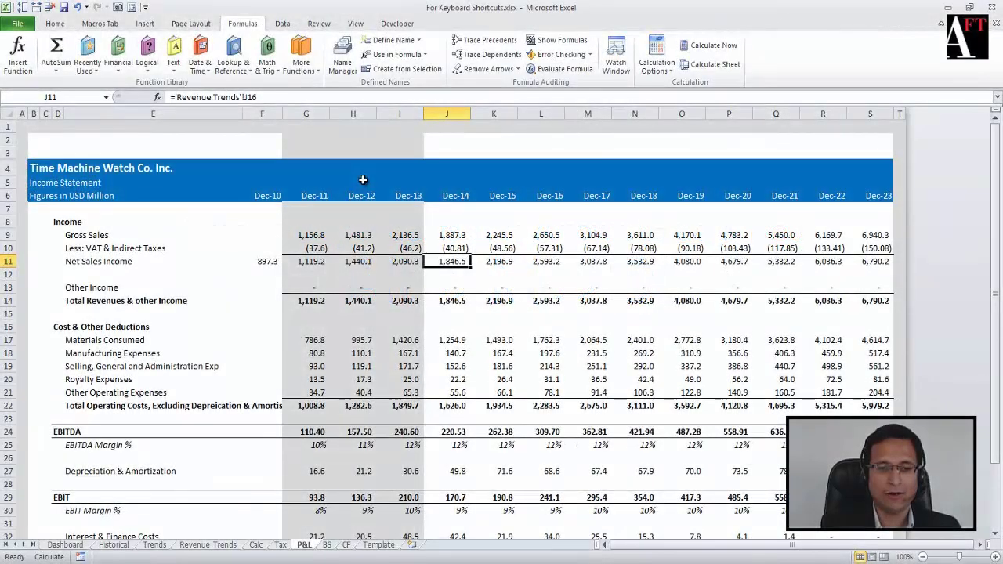
- Return to the Calc sheet and trace the dependents of the Dec-16 Maintenance Capex in L10
{"action": "key", "text": "alt+m"}
{"action": "key", "text": "d"}
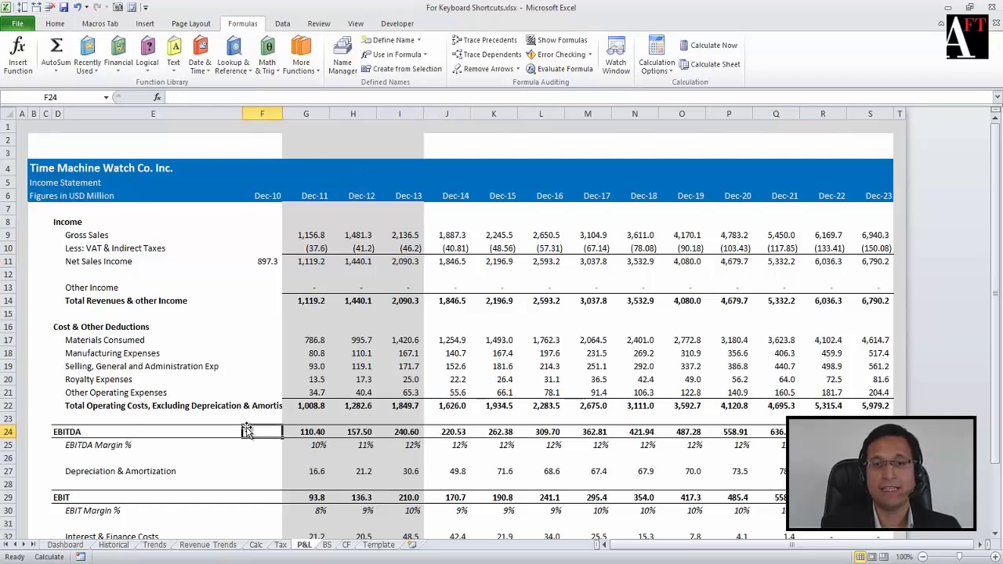
{"action": "left_click", "coordinate": [259, 545]}
{"action": "left_click", "coordinate": [569, 232]}
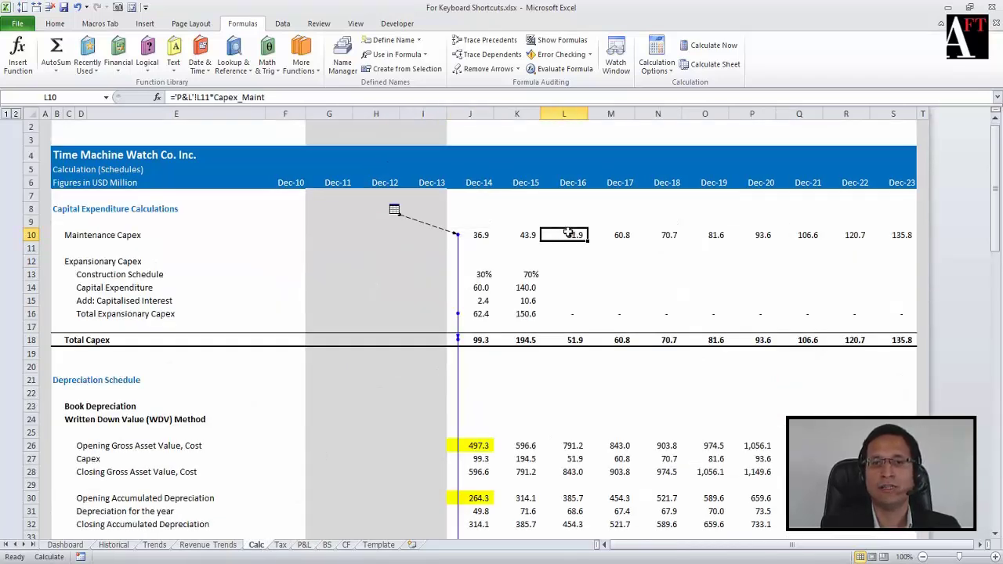
{"action": "left_click", "coordinate": [486, 54]}
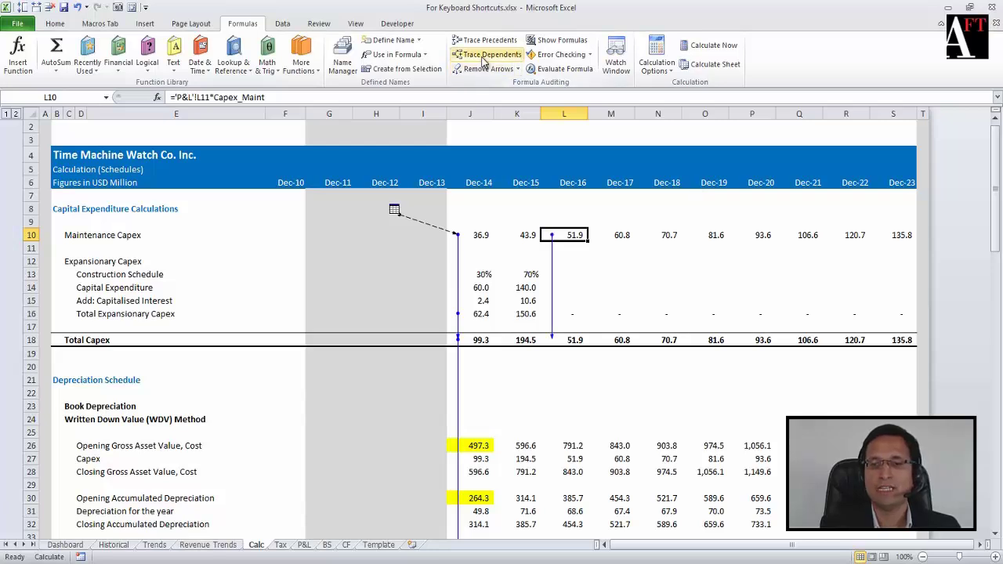
- Trace the dependents of the Dec-16 Total Capex in cell L18
{"action": "left_click", "coordinate": [577, 340]}
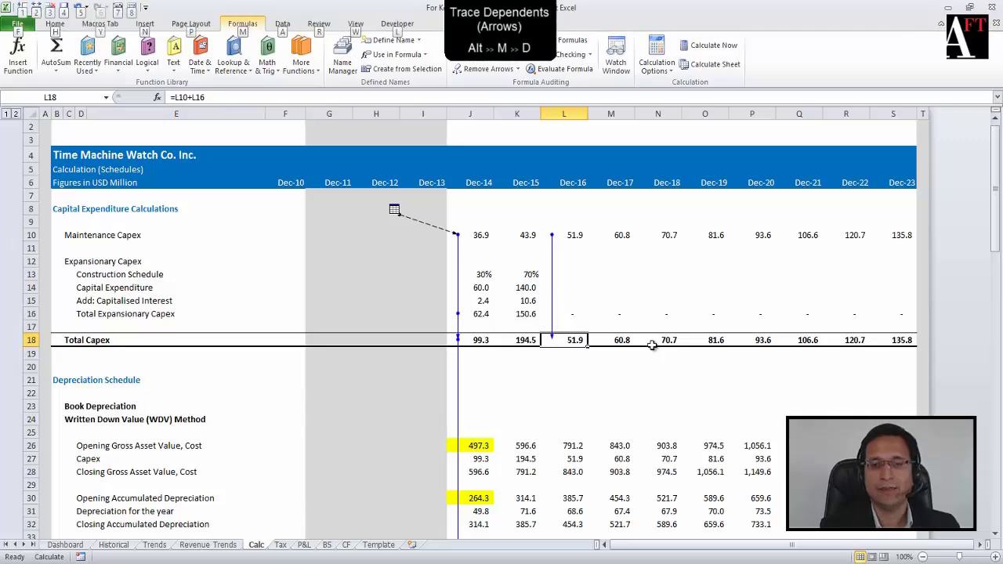
{"action": "key", "text": "alt"}
{"action": "key", "text": "m"}
{"action": "key", "text": "d"}
- Examine where the dependent arrows from the Dec-16 Total Capex lead within the depreciation schedule
{"action": "key", "text": "Down"}
{"action": "key", "text": "Down"}
{"action": "key", "text": "Down"}
{"action": "key", "text": "Down"}
{"action": "key", "text": "Down"}
{"action": "key", "text": "Down"}
{"action": "key", "text": "Down"}
{"action": "key", "text": "Down"}
{"action": "key", "text": "Down"}
{"action": "key", "text": "Down"}
{"action": "key", "text": "Down"}
{"action": "key", "text": "Down"}
{"action": "key", "text": "Down"}
{"action": "key", "text": "Down"}
{"action": "key", "text": "Down"}
{"action": "key", "text": "Down"}
{"action": "key", "text": "Down"}
{"action": "key", "text": "Down"}
{"action": "key", "text": "Down"}
{"action": "key", "text": "Down"}
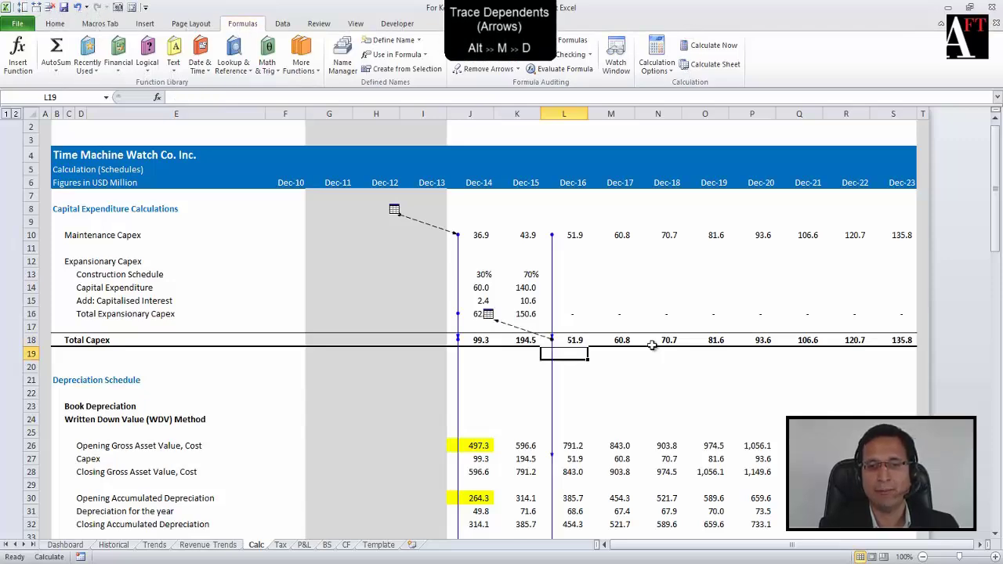
{"action": "key", "text": "Down"}
{"action": "key", "text": "Down"}
{"action": "key", "text": "Down"}
{"action": "key", "text": "Down"}
{"action": "key", "text": "Down"}
{"action": "key", "text": "Up"}
{"action": "key", "text": "Up"}
{"action": "key", "text": "Up"}
{"action": "key", "text": "Up"}
{"action": "key", "text": "Up"}
{"action": "key", "text": "Up"}
{"action": "key", "text": "Up"}
{"action": "key", "text": "Up"}
{"action": "key", "text": "Up"}
{"action": "key", "text": "Up"}
{"action": "key", "text": "Up"}
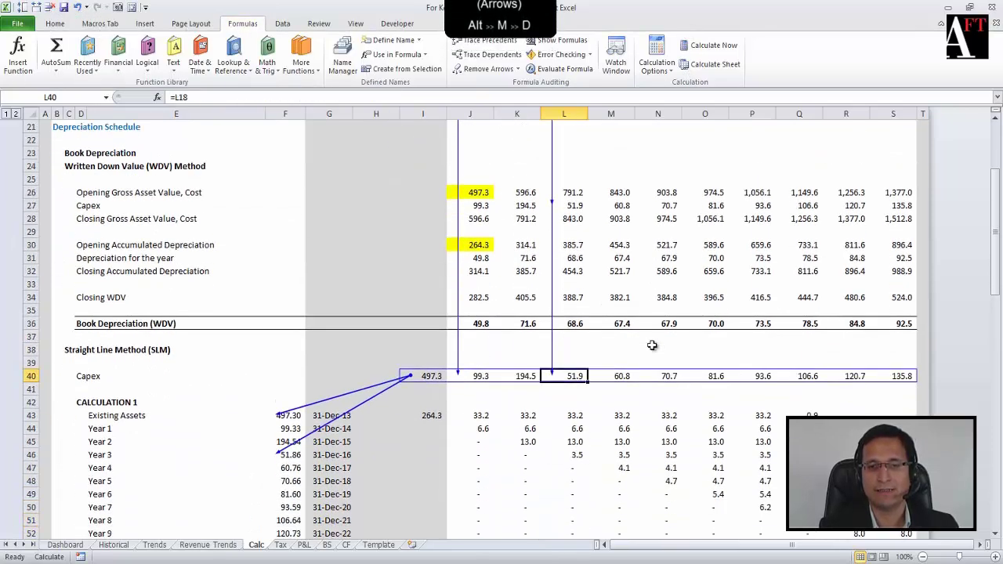
{"action": "key", "text": "Up"}
{"action": "key", "text": "Up"}
{"action": "key", "text": "Up"}
{"action": "key", "text": "Up"}
{"action": "key", "text": "Up"}
{"action": "key", "text": "Up"}
{"action": "key", "text": "Up"}
{"action": "key", "text": "Up"}
{"action": "key", "text": "Up"}
{"action": "key", "text": "Up"}
{"action": "key", "text": "Up"}
{"action": "key", "text": "Up"}
{"action": "key", "text": "Up"}
{"action": "key", "text": "Up"}
{"action": "key", "text": "Up"}
{"action": "key", "text": "Up"}
{"action": "key", "text": "Up"}
{"action": "key", "text": "Up"}
{"action": "key", "text": "Up"}
{"action": "key", "text": "Up"}
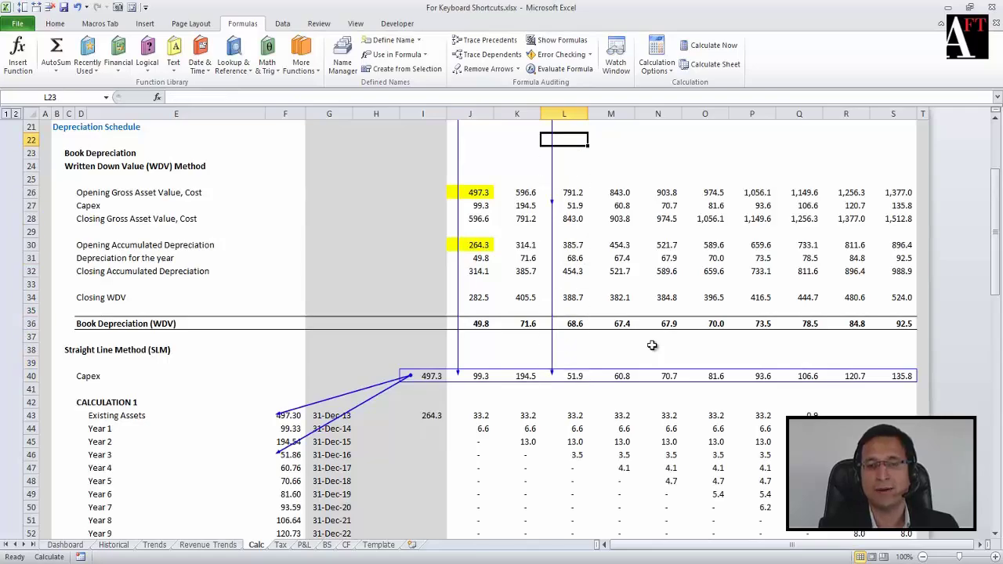
- List the off-sheet dependents of the Dec-16 Total Capex in L18 from its dashed arrow, without jumping to any of them
{"action": "key", "text": "Down"}
{"action": "key", "text": "Down"}
{"action": "key", "text": "Down"}
{"action": "key", "text": "Down"}
{"action": "key", "text": "Down"}
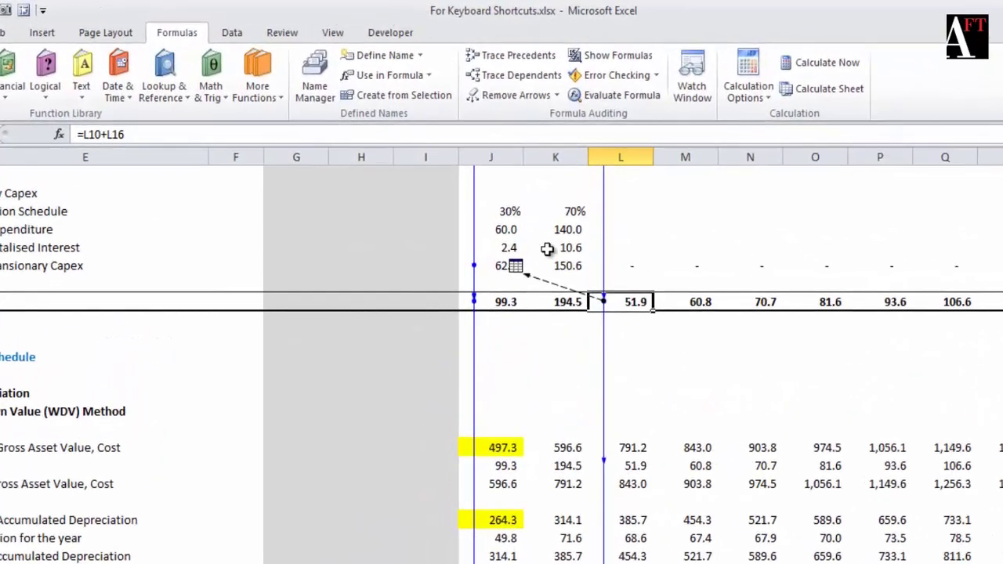
{"action": "double_click", "coordinate": [563, 288]}
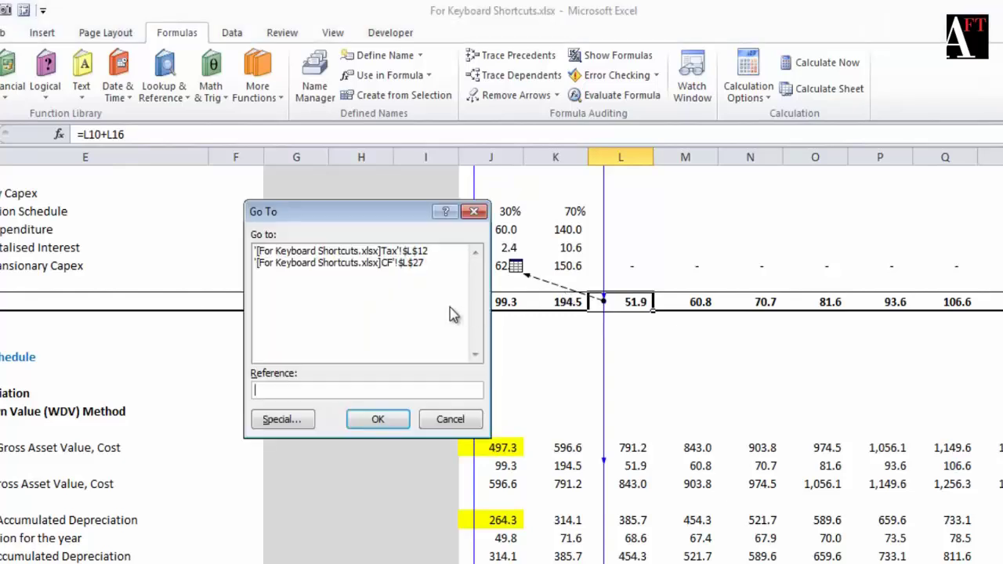
{"action": "key", "text": "Escape"}
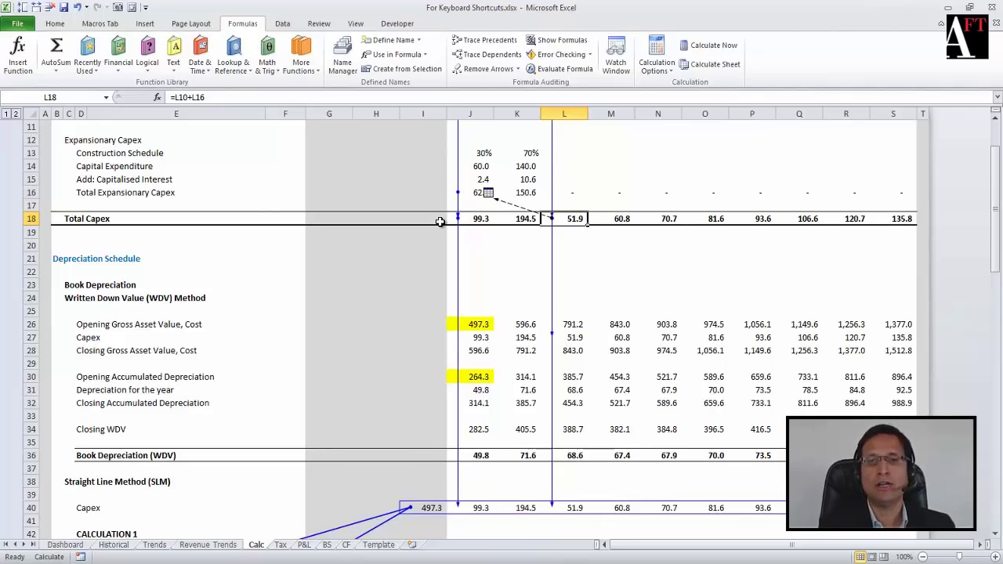
- Remove all tracing arrows from the Calc sheet
{"action": "key", "text": "alt"}
{"action": "key", "text": "m"}
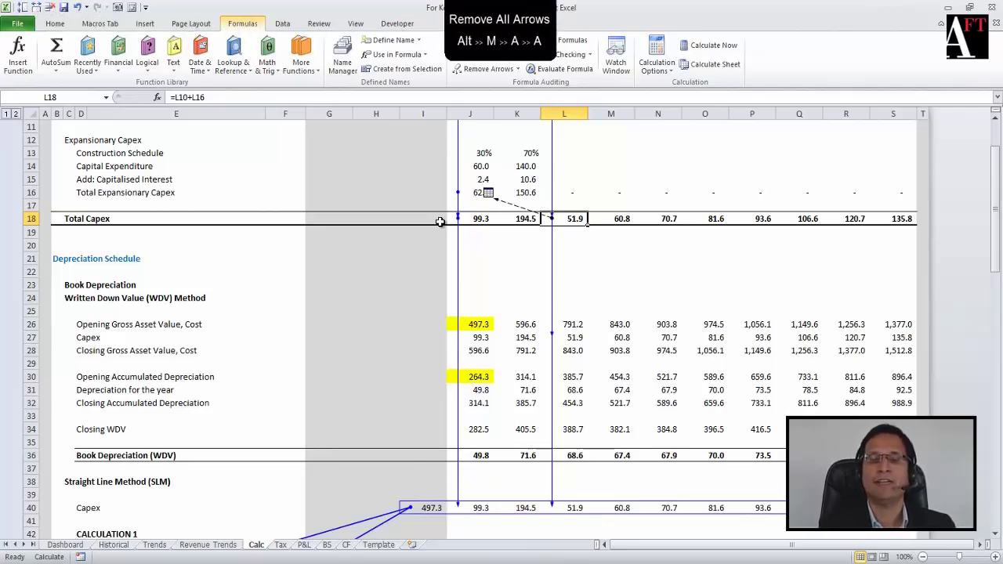
{"action": "key", "text": "a"}
{"action": "key", "text": "a"}
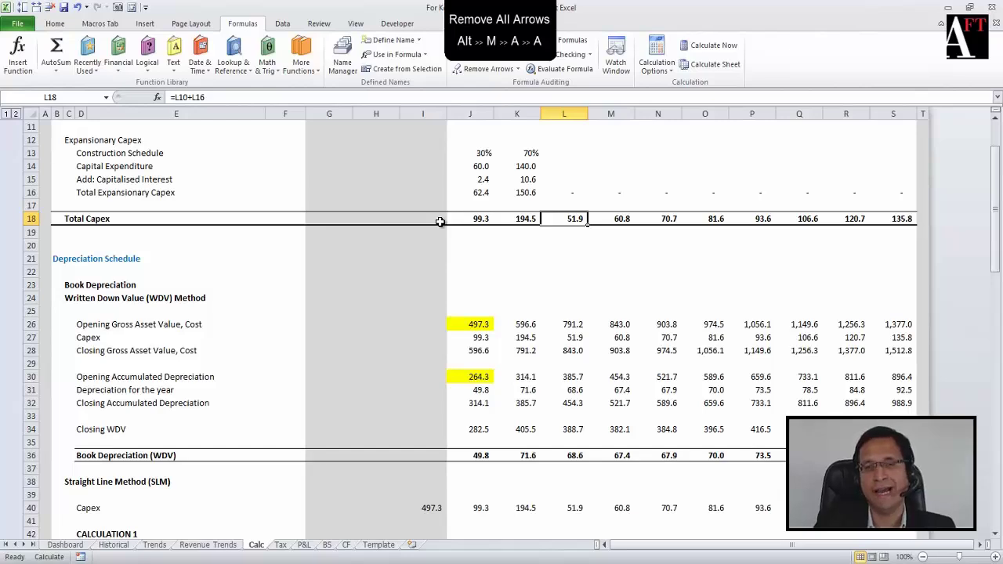